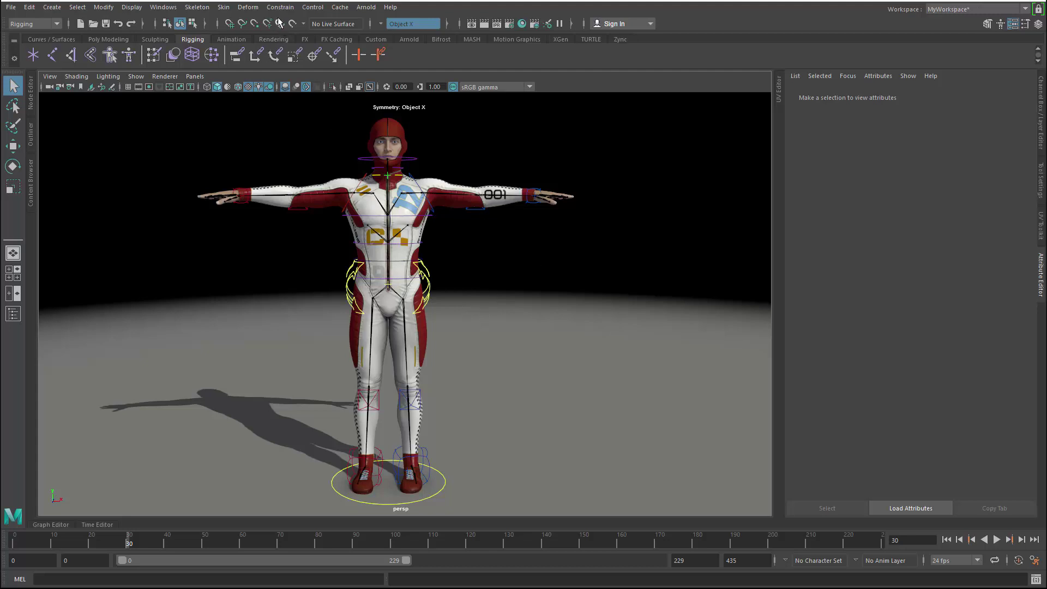
# Select the left hand control and open the Node Editor beside the viewport, narrowed to about half the workspace.
pyautogui.click(313, 8)
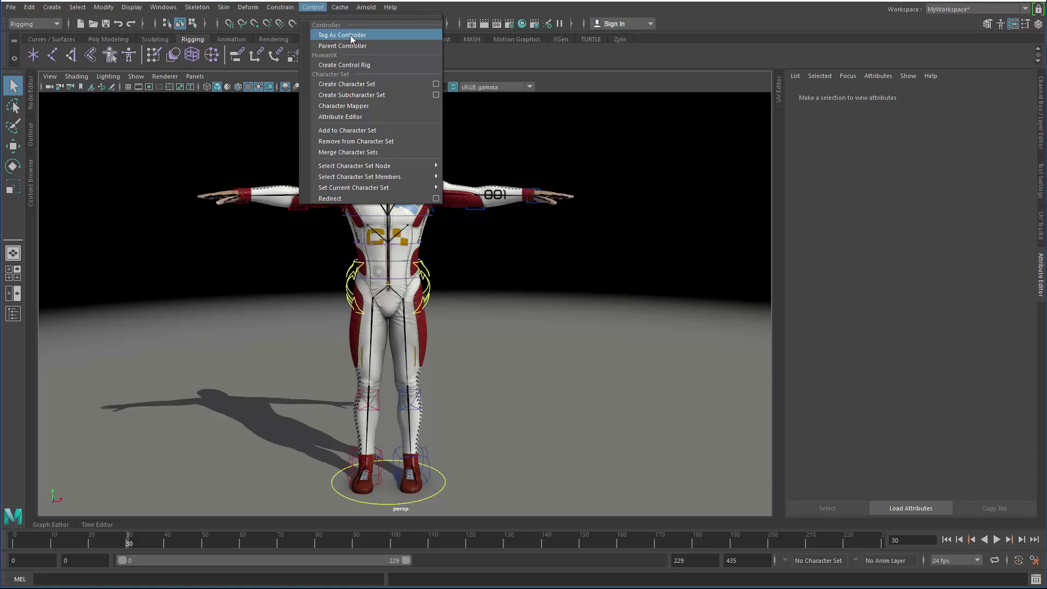
pyautogui.click(602, 157)
pyautogui.moveTo(525, 169); pyautogui.dragTo(587, 250)
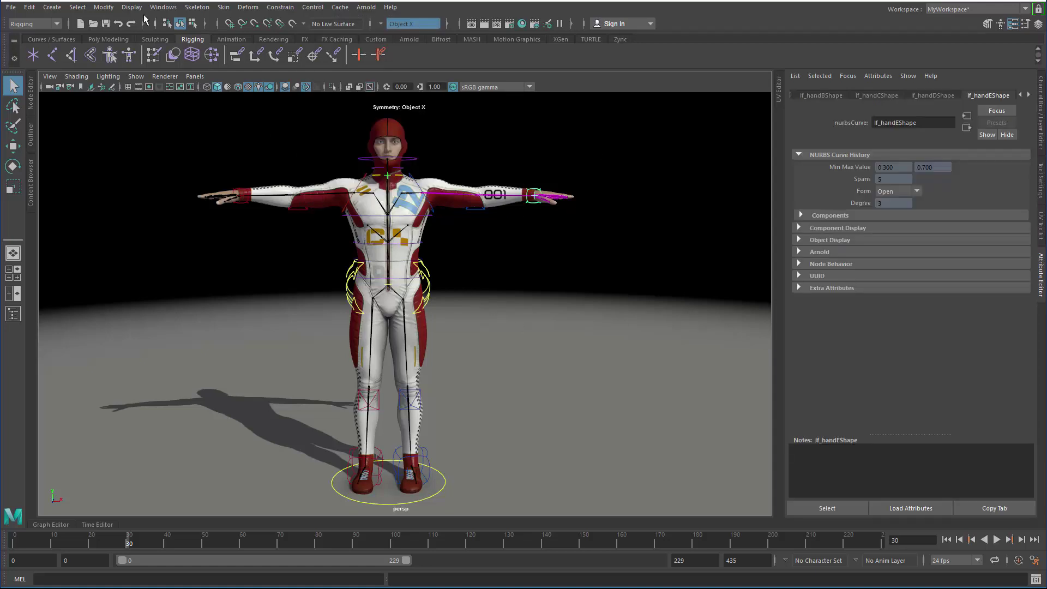
pyautogui.click(163, 7)
pyautogui.click(178, 139)
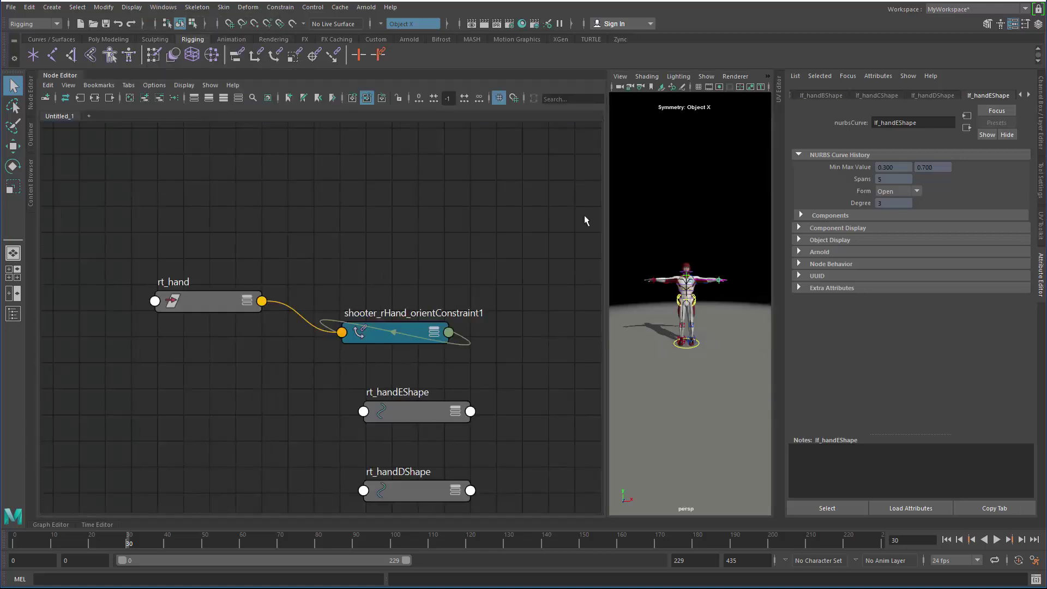
pyautogui.moveTo(607, 228); pyautogui.dragTo(358, 229)
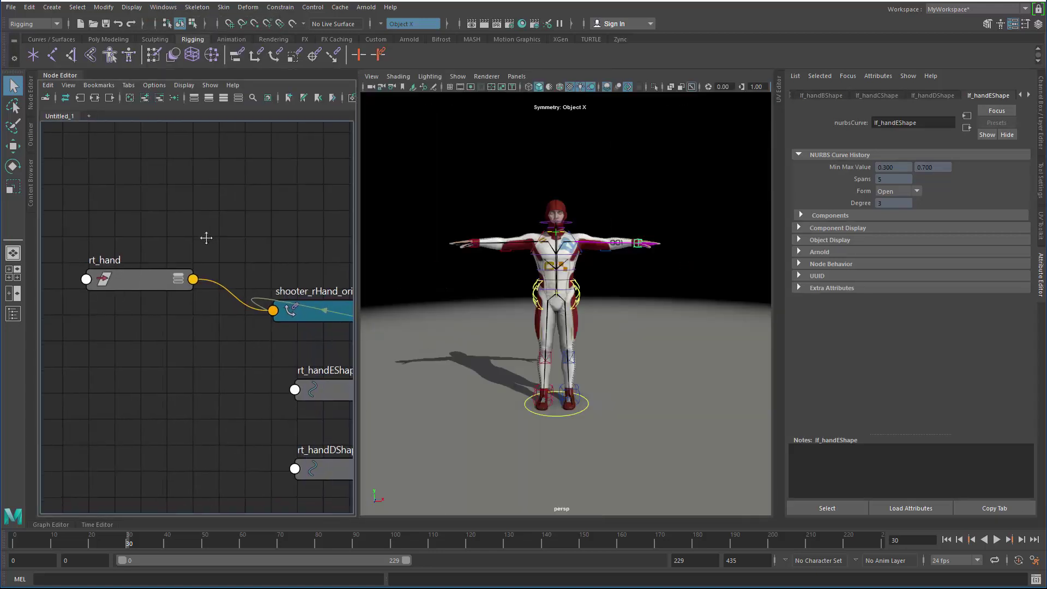
# Graph the connections of the rt_hand node in the Node Editor and select its rt_hand_tag controller node.
pyautogui.click(135, 277)
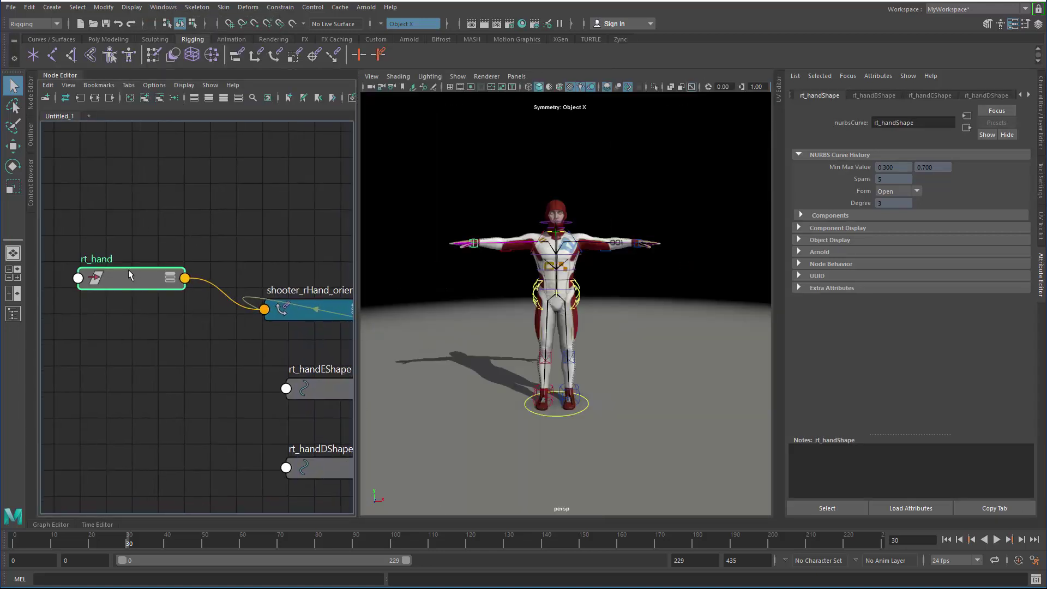
pyautogui.click(95, 98)
pyautogui.scroll(3, 164, 292)
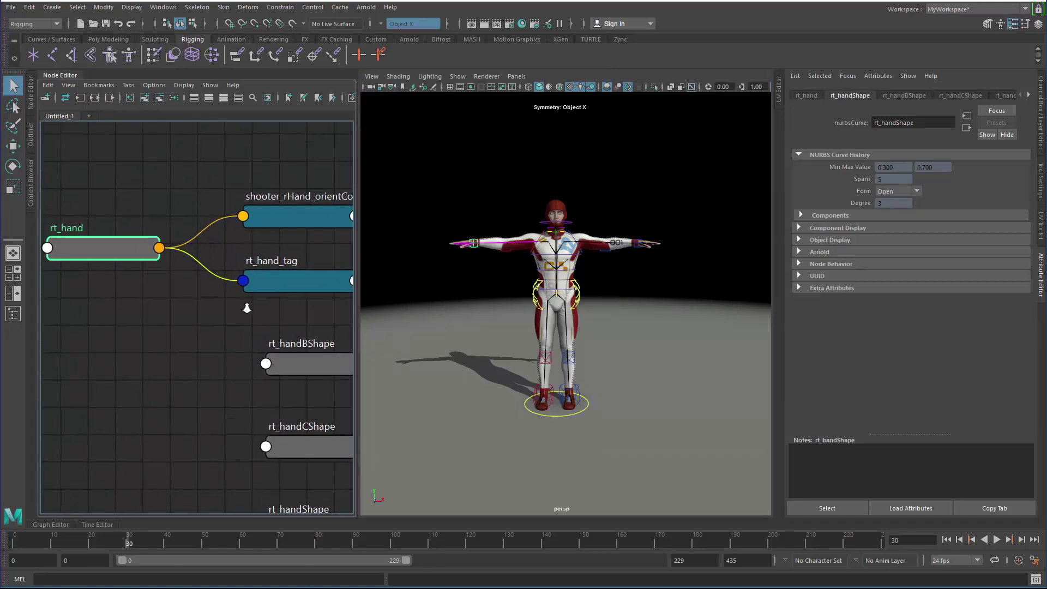
pyautogui.moveTo(247, 308); pyautogui.dragTo(233, 279, button='middle')
pyautogui.click(211, 282)
pyautogui.click(279, 255)
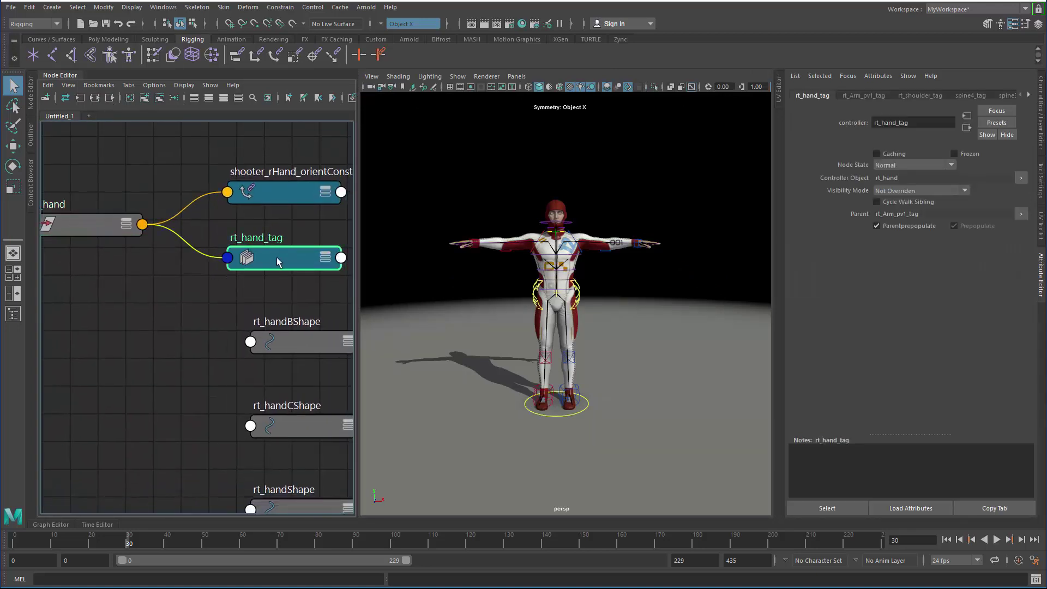
pyautogui.moveTo(276, 257); pyautogui.dragTo(257, 270)
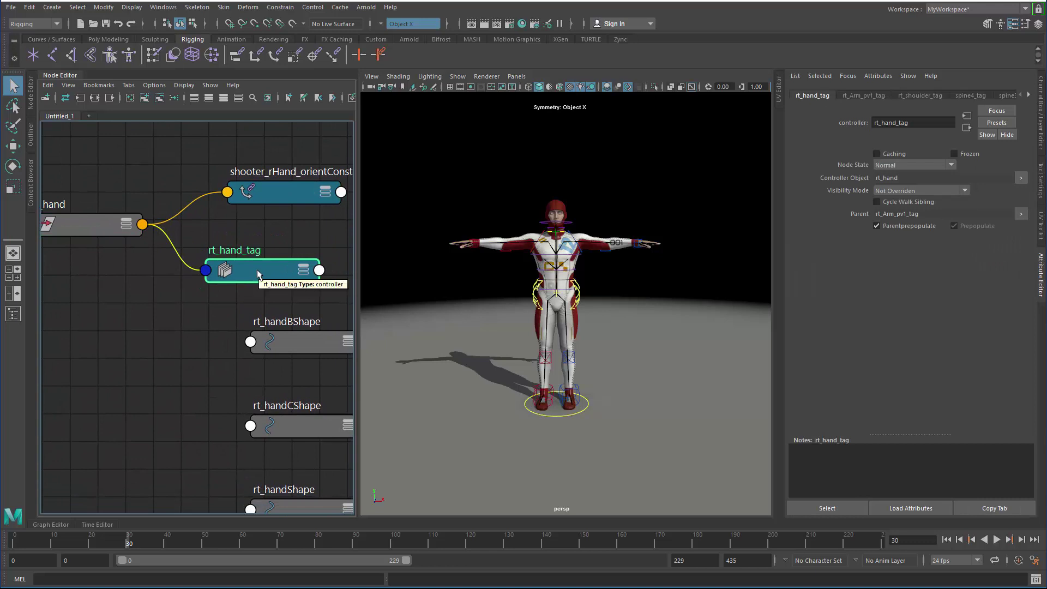
# Cycle the graph's node titles through type, hidden and name, and collapse the Node Editor.
pyautogui.press(';')
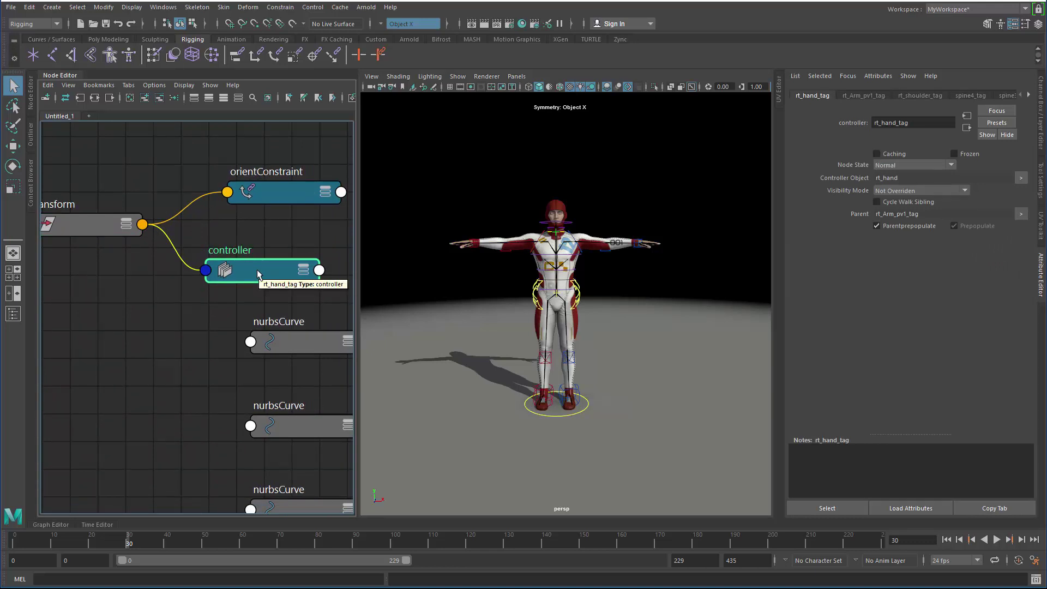
pyautogui.press(';')
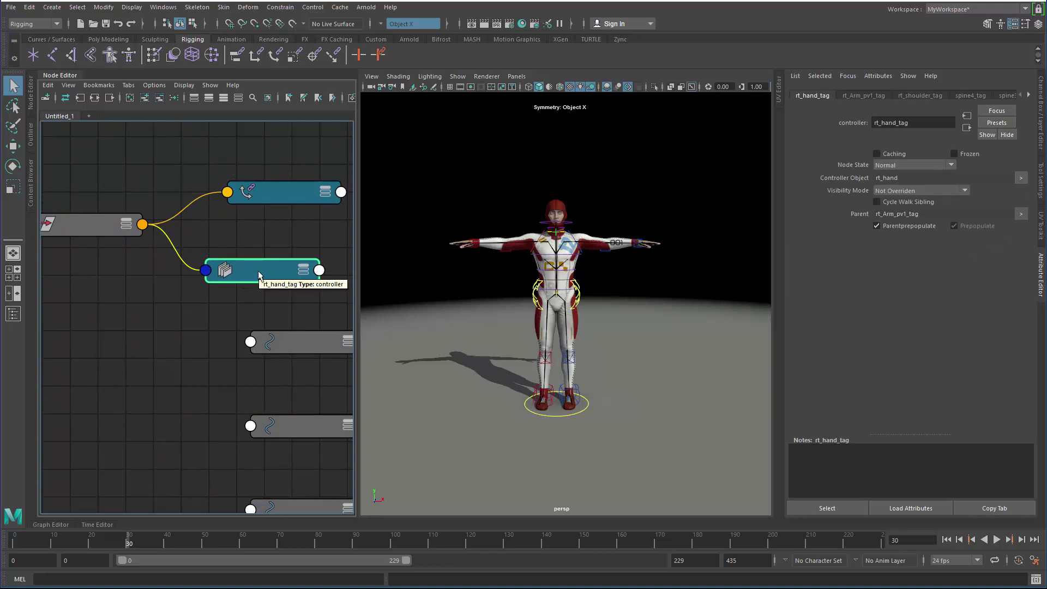
pyautogui.press('t')
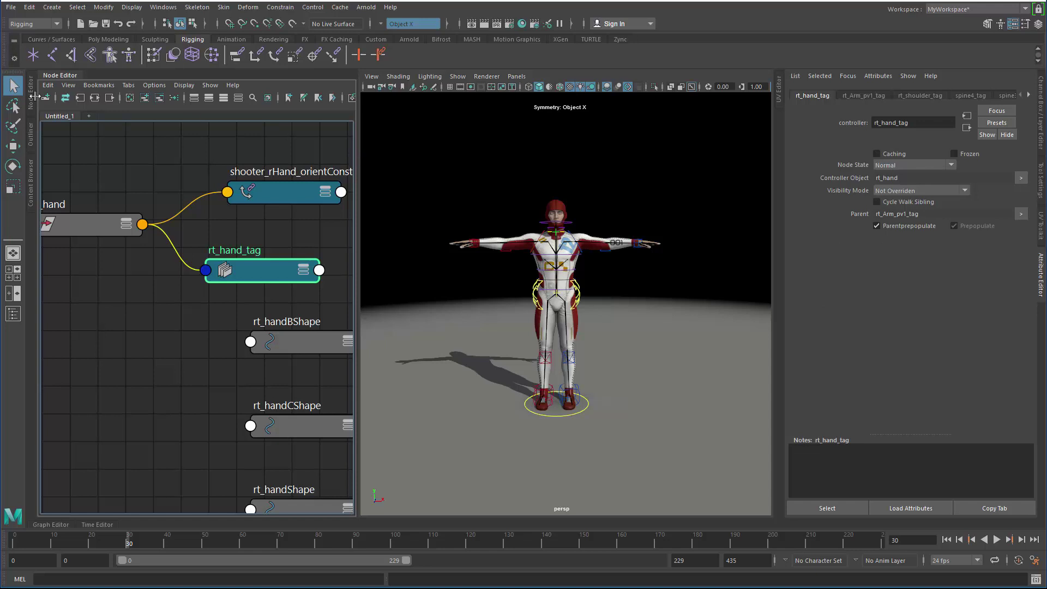
pyautogui.doubleClick(56, 78)
pyautogui.keyDown('alt'); pyautogui.moveTo(277, 229); pyautogui.dragTo(277, 247, button='middle'); pyautogui.keyUp('alt')
pyautogui.scroll(-2, 278, 251)
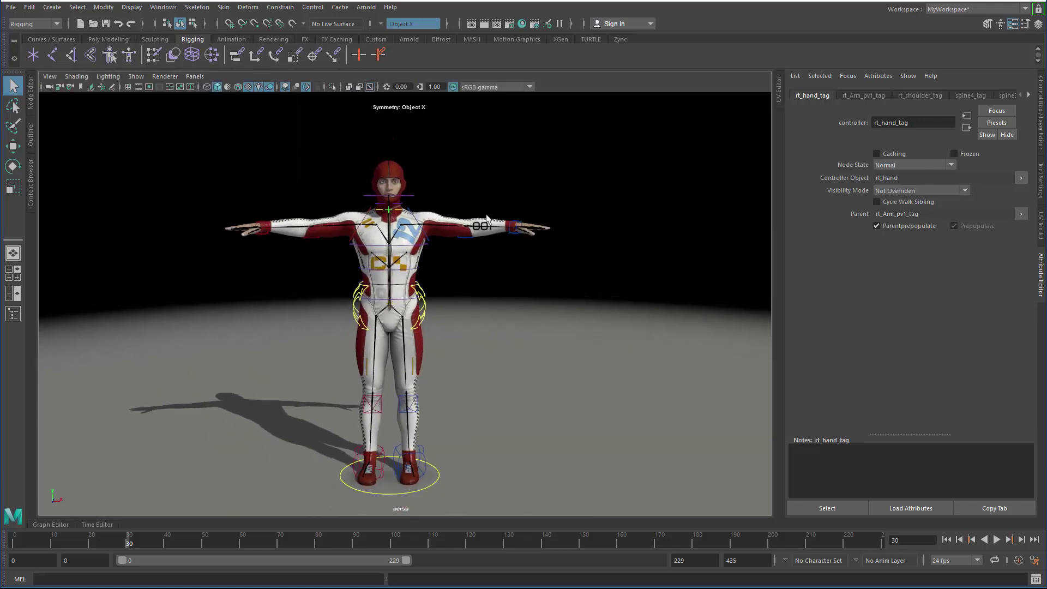
# Select the left hand control and pick-walk sideways to the opposite hand and back.
pyautogui.click(517, 221)
pyautogui.press('Left')
pyautogui.press('Right')
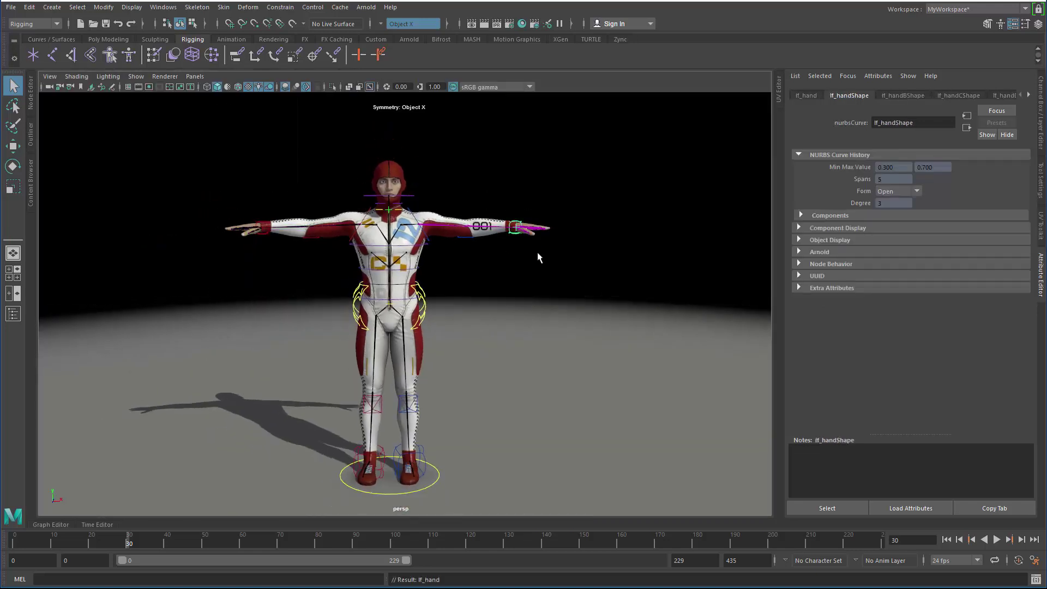
pyautogui.press('Left')
pyautogui.press('Right')
# Pick-walk up the controller hierarchy from the left hand through lf_Arm_pv1 and spine4 to spine1.
pyautogui.press('Up')
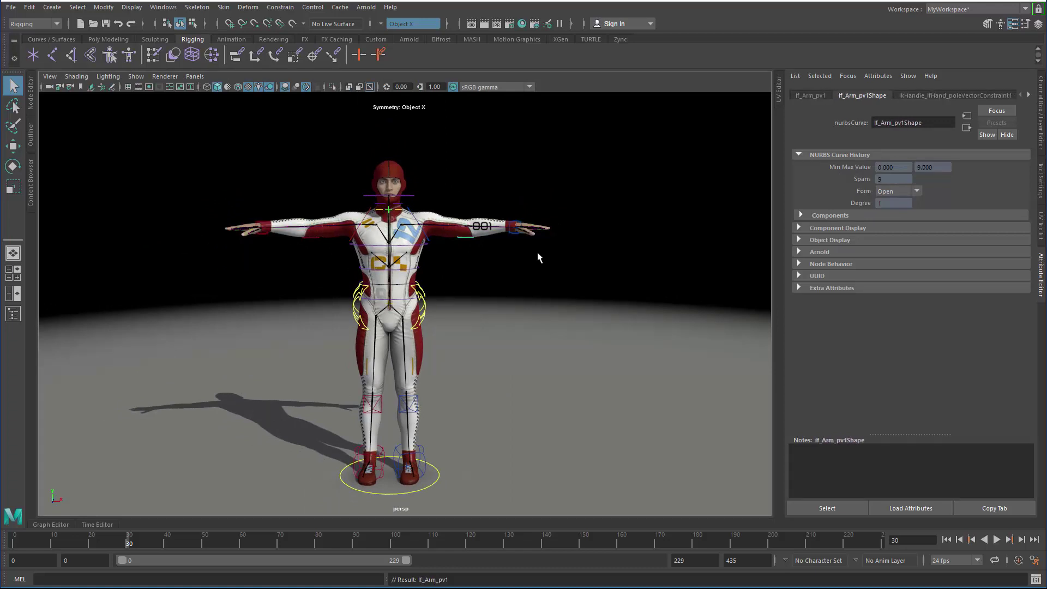
pyautogui.press('Left')
pyautogui.hotkey('ctrl', 'z')
pyautogui.hotkey('ctrl', 'z')
pyautogui.hotkey('ctrl', 'z')
pyautogui.hotkey('ctrl', 'z')
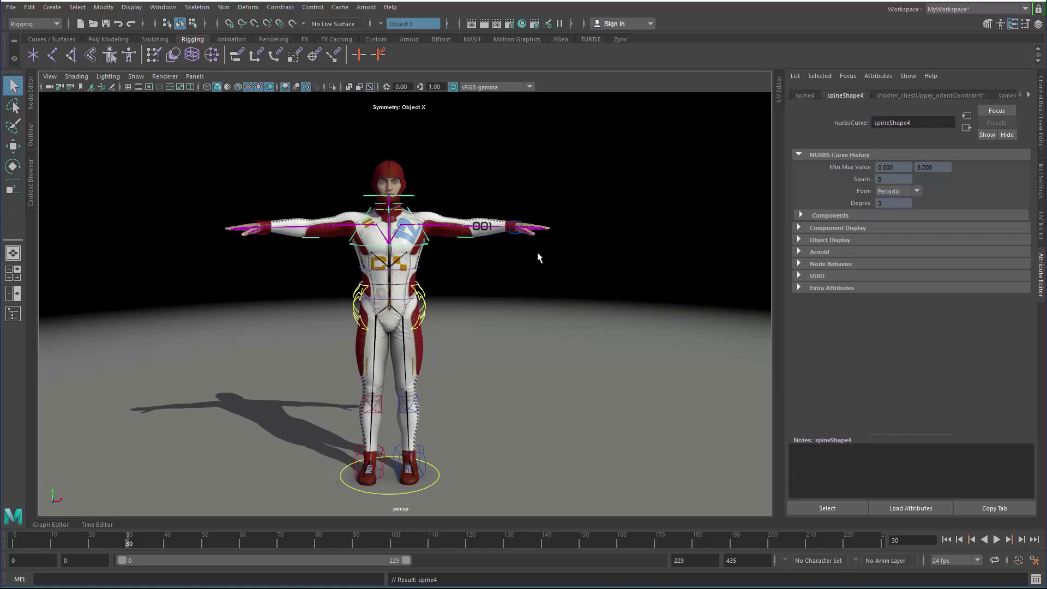
pyautogui.hotkey('ctrl', 'z')
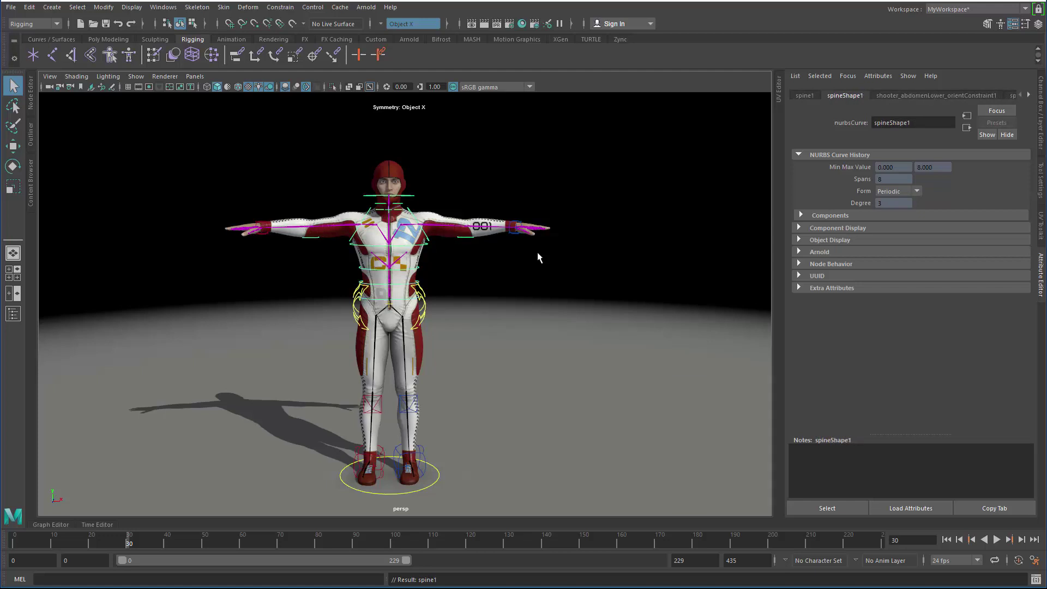
# Pick-walk from the spine back down the left arm's controllers and clear the selection.
pyautogui.hotkey('ctrl', 'z')
pyautogui.hotkey('ctrl', 'z')
pyautogui.hotkey('ctrl', 'z')
pyautogui.hotkey('ctrl', 'z')
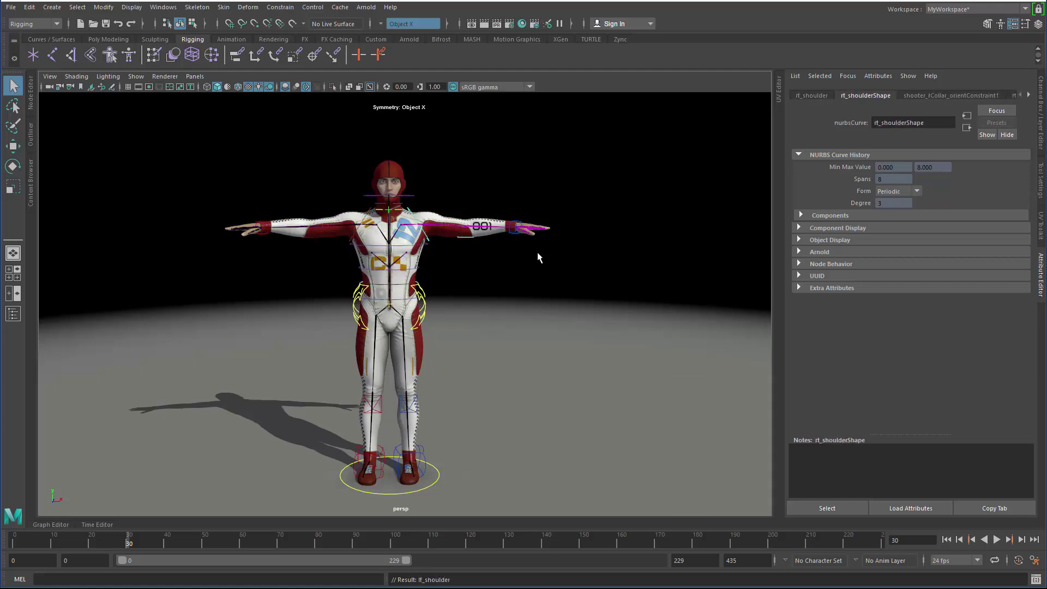
pyautogui.hotkey('ctrl', 'z')
pyautogui.hotkey('ctrl', 'z')
pyautogui.hotkey('ctrl', 'z')
pyautogui.hotkey('ctrl', 'z')
pyautogui.hotkey('ctrl', 'z')
pyautogui.click(554, 178)
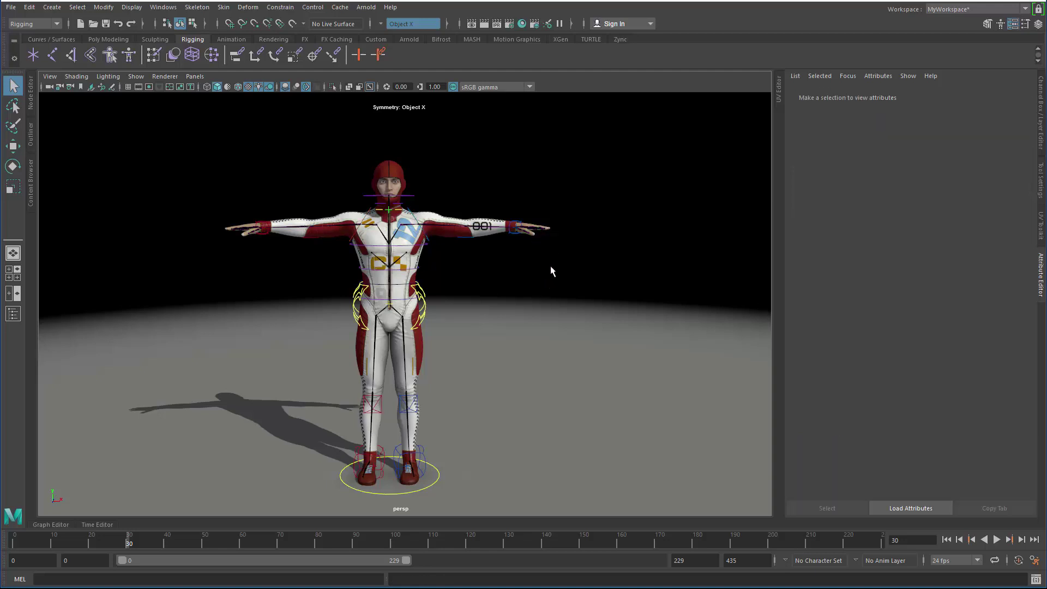
# Set the visibility mode of the left foot control's lf_foot_tag to Show on mouse proximity.
pyautogui.keyDown('alt'); pyautogui.moveTo(549, 306); pyautogui.dragTo(550, 218, button='middle'); pyautogui.keyUp('alt')
pyautogui.keyDown('alt'); pyautogui.moveTo(484, 279); pyautogui.dragTo(655, 317, button='right'); pyautogui.keyUp('alt')
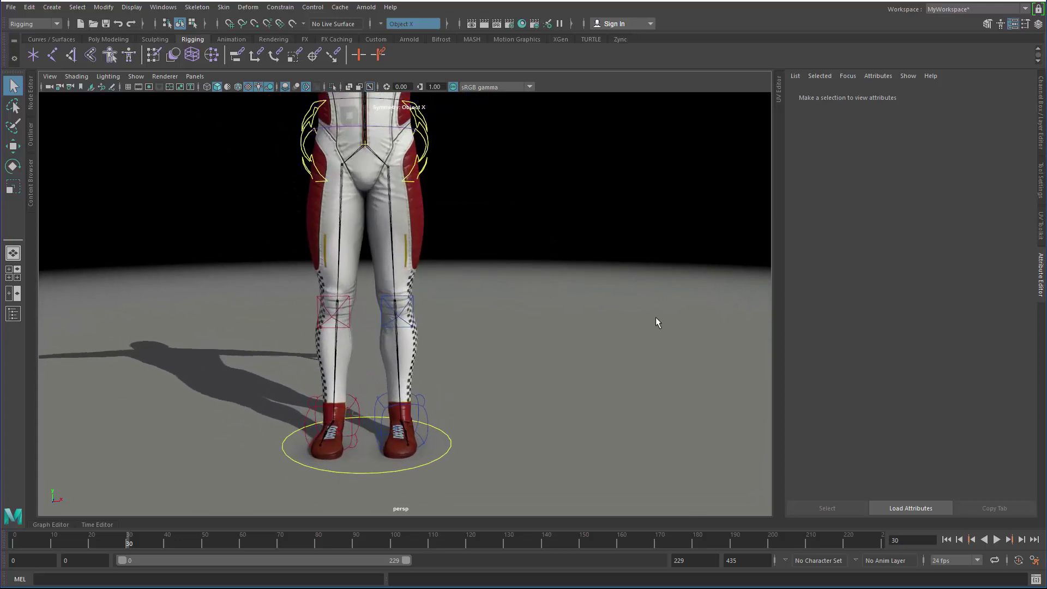
pyautogui.keyDown('alt'); pyautogui.moveTo(585, 316); pyautogui.dragTo(609, 288, button='middle'); pyautogui.keyUp('alt')
pyautogui.moveTo(609, 289)
pyautogui.keyDown('alt'); pyautogui.mouseDown()
pyautogui.moveTo(575, 285)
pyautogui.moveTo(619, 290)
pyautogui.mouseUp(); pyautogui.keyUp('alt')
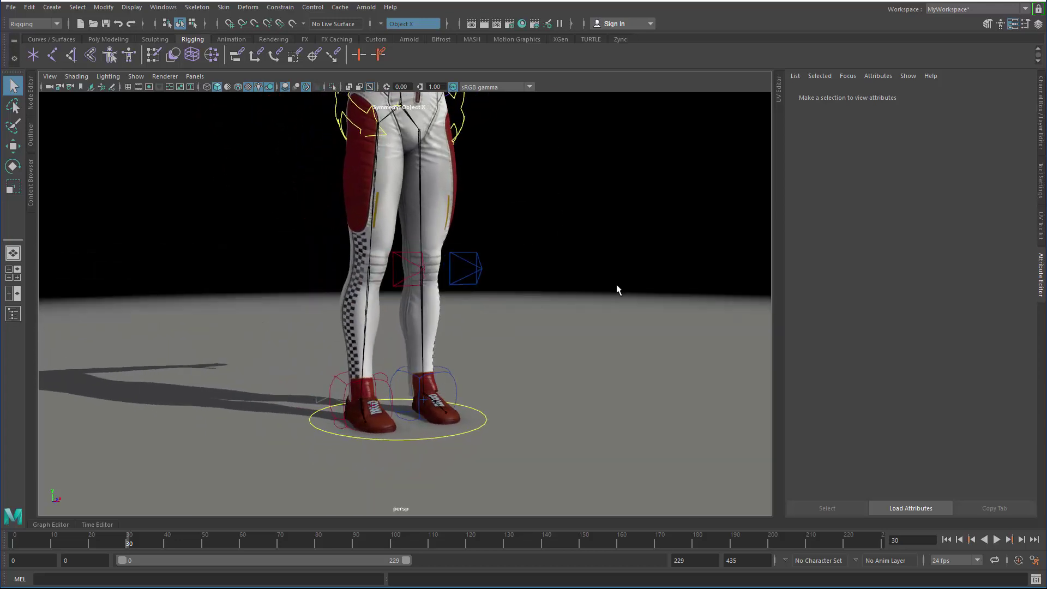
pyautogui.click(476, 384)
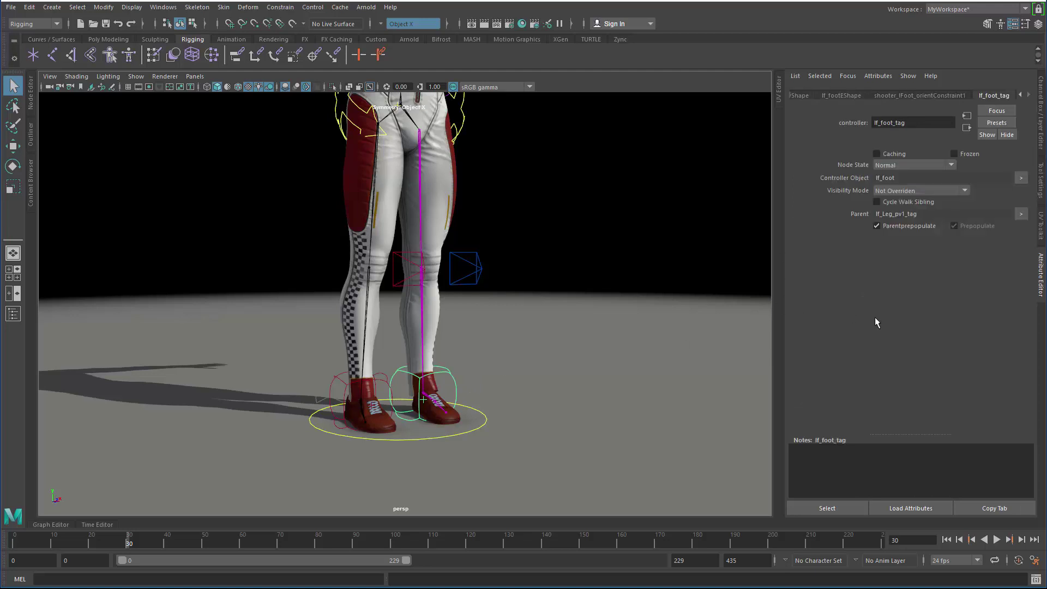
pyautogui.click(880, 191)
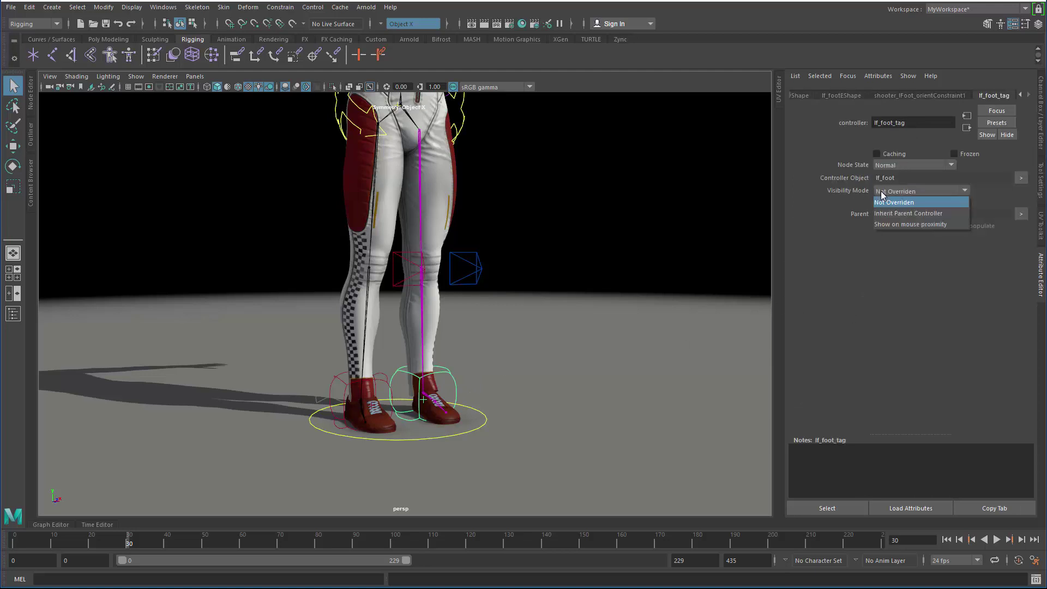
pyautogui.click(908, 224)
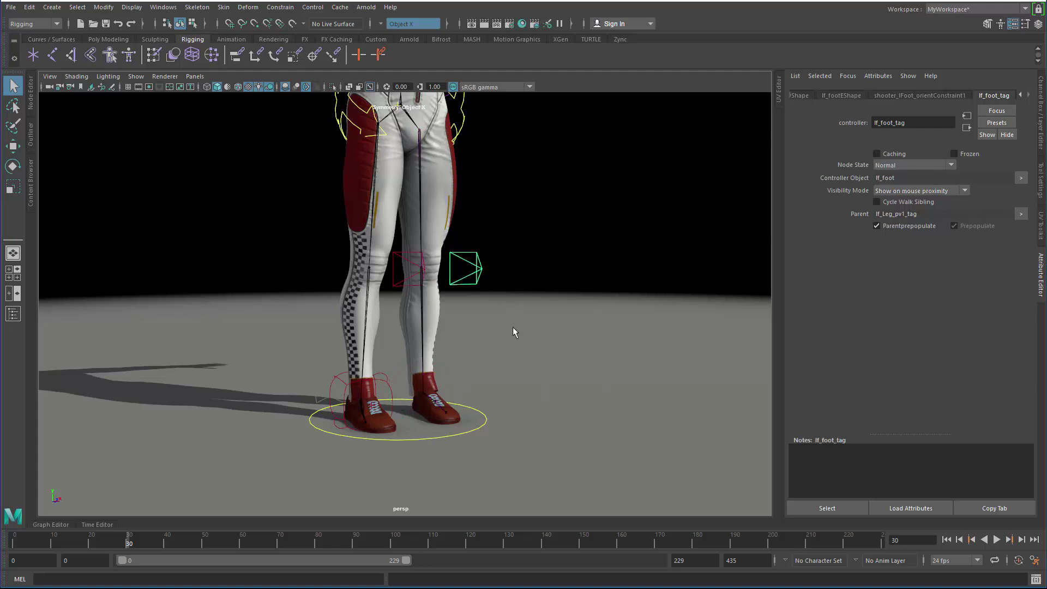
# Set the visibility mode of the left knee control's lf_Leg_pv1_tag to Show on mouse proximity and clear the selection.
pyautogui.click(921, 191)
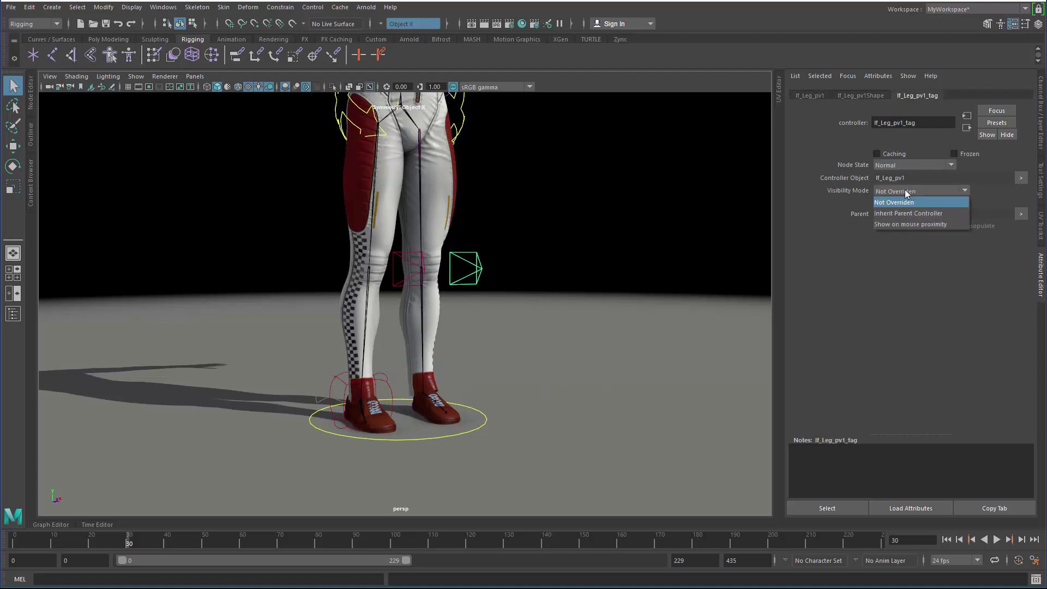
pyautogui.click(901, 224)
pyautogui.click(657, 274)
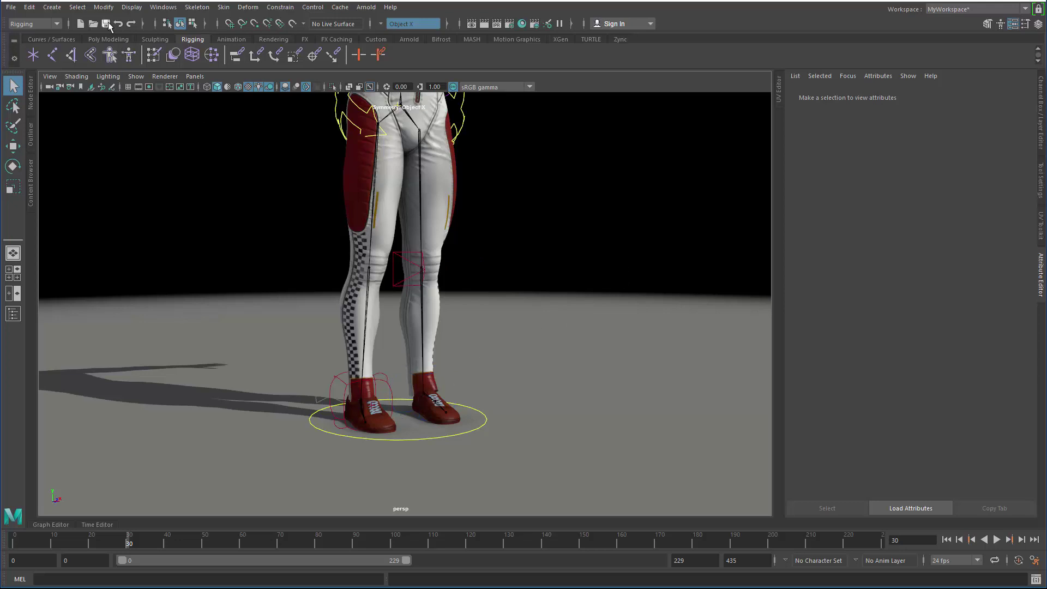
# Open the scene file "Maya 2017 - Animation Control - done 2.mb".
pyautogui.click(94, 23)
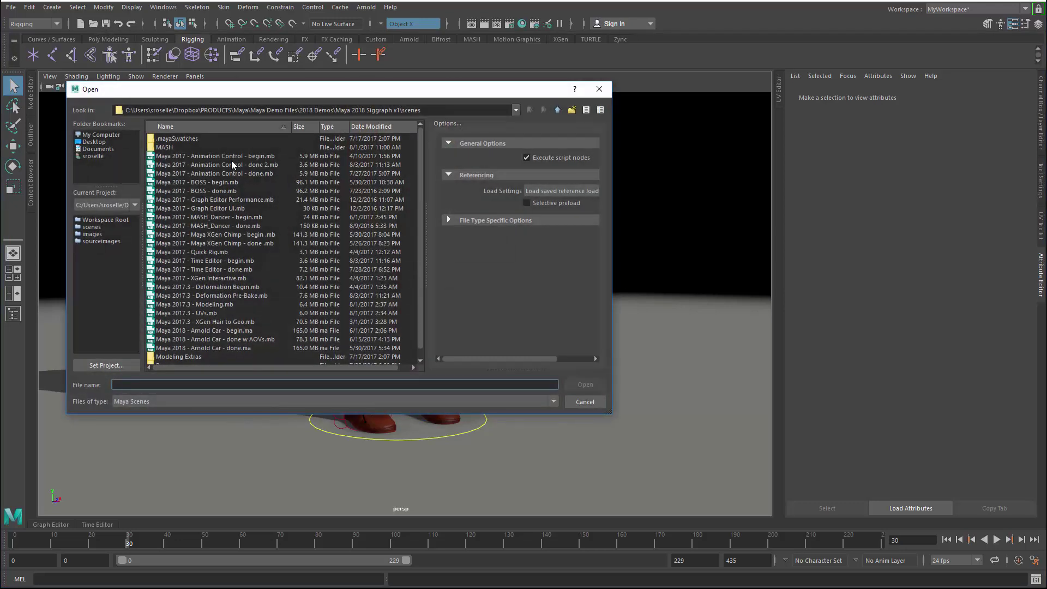
pyautogui.doubleClick(237, 166)
pyautogui.click(505, 329)
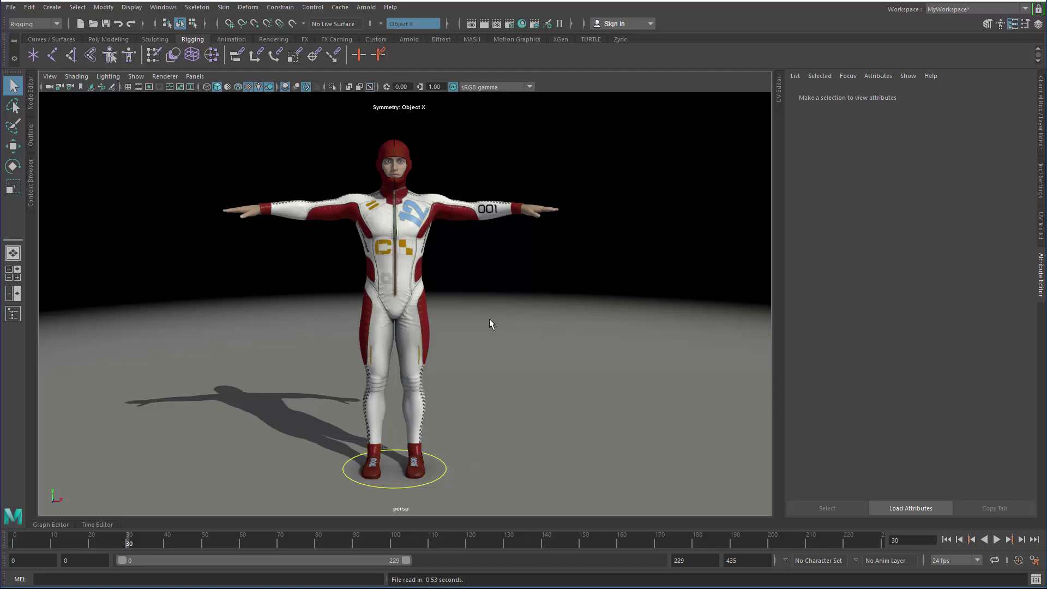
# Use the Move tool on the hand controls to lower both of the character's arms beside the hips.
pyautogui.keyDown('alt'); pyautogui.moveTo(489, 318); pyautogui.dragTo(517, 333); pyautogui.keyUp('alt')
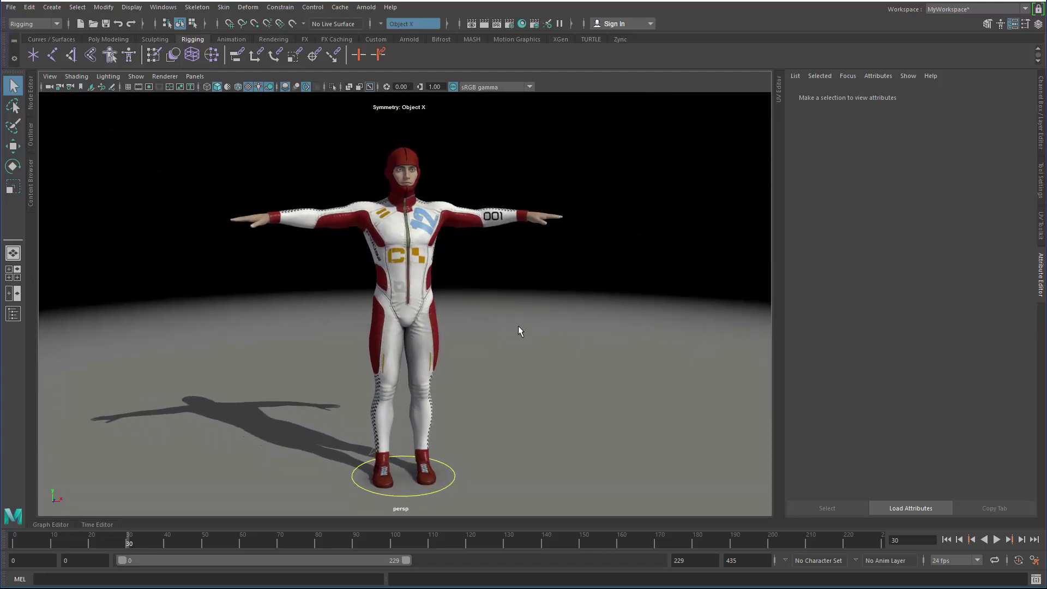
pyautogui.press('w')
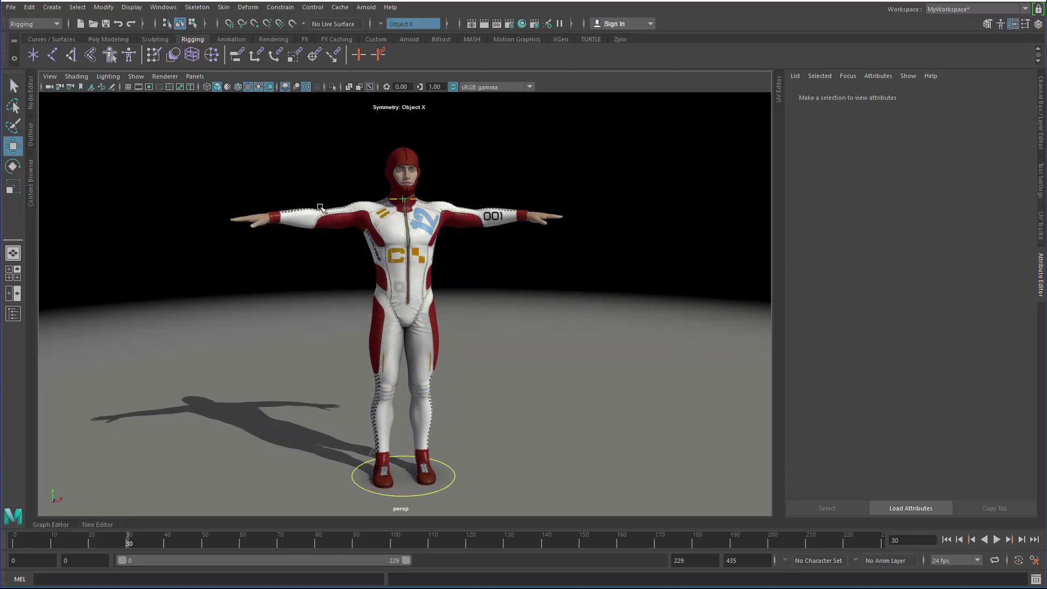
pyautogui.scroll(5, 321, 229)
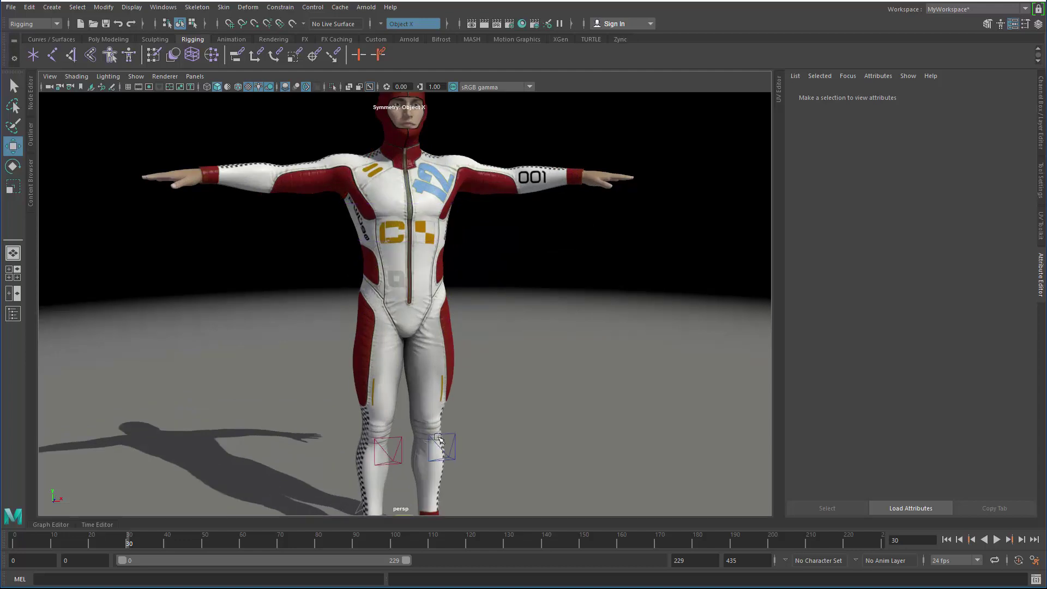
pyautogui.scroll(-3, 564, 326)
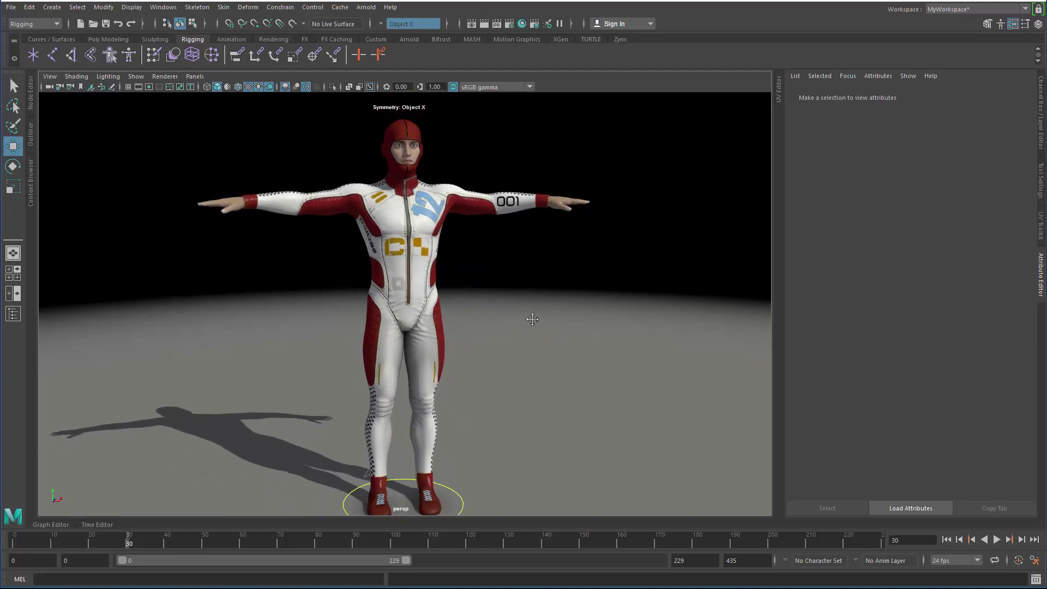
pyautogui.keyDown('alt'); pyautogui.moveTo(532, 319); pyautogui.dragTo(497, 316); pyautogui.keyUp('alt')
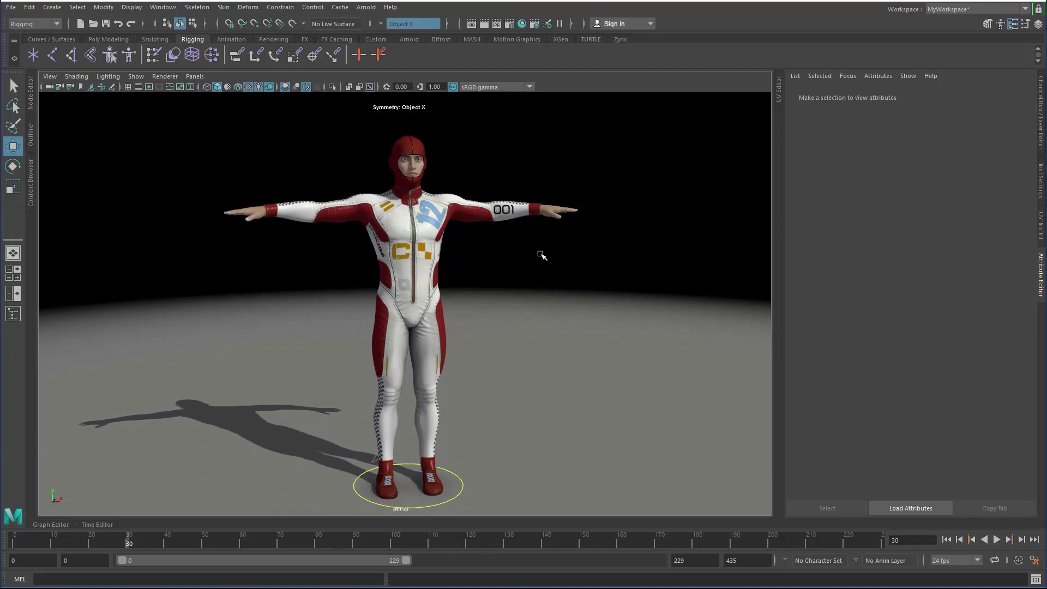
pyautogui.moveTo(540, 217); pyautogui.dragTo(482, 284)
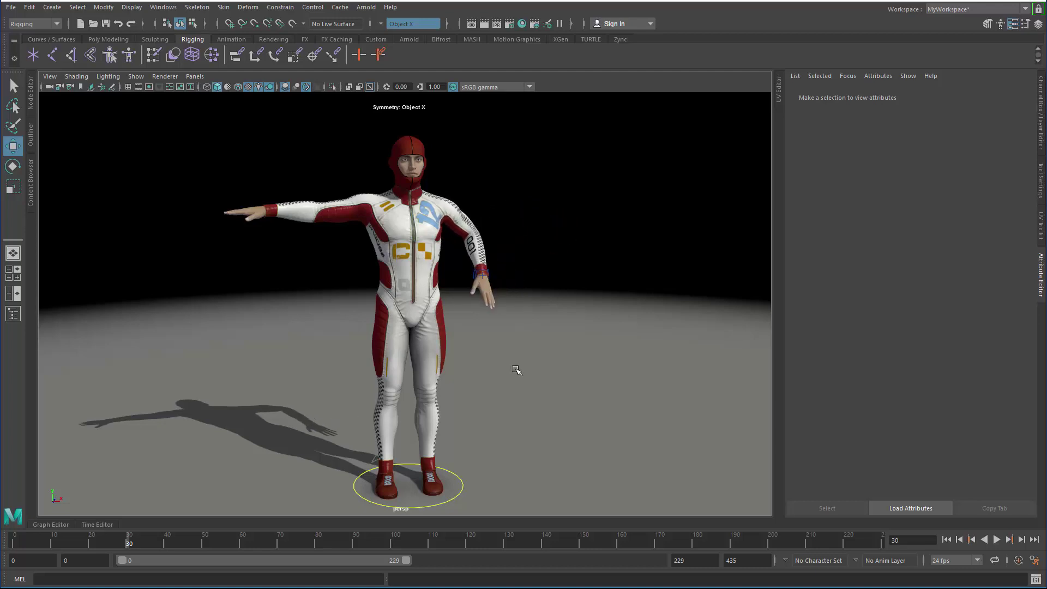
pyautogui.keyDown('alt'); pyautogui.moveTo(526, 377); pyautogui.dragTo(518, 385); pyautogui.keyUp('alt')
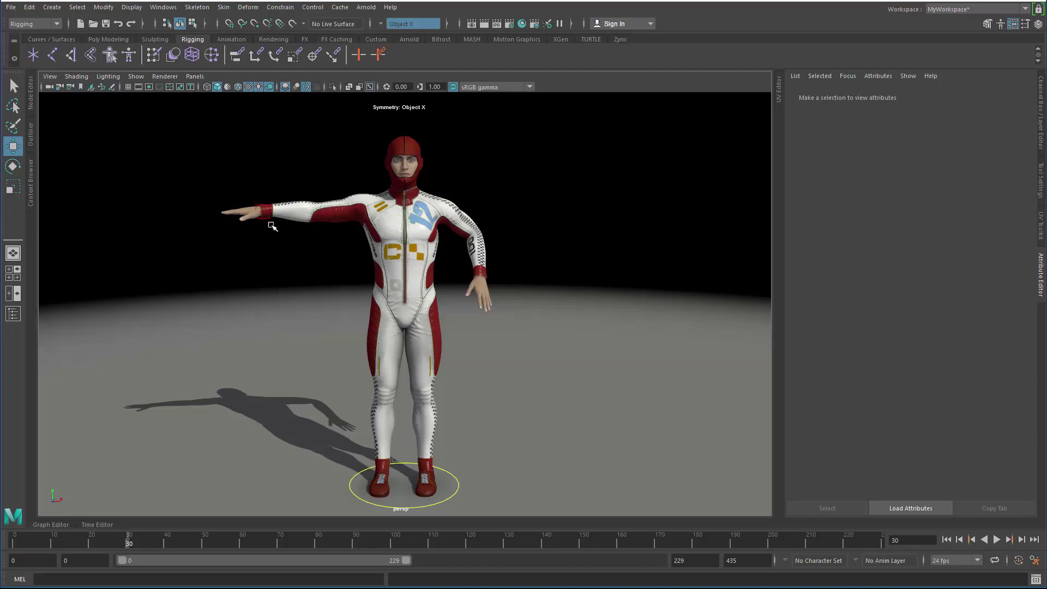
pyautogui.moveTo(271, 224); pyautogui.dragTo(343, 303)
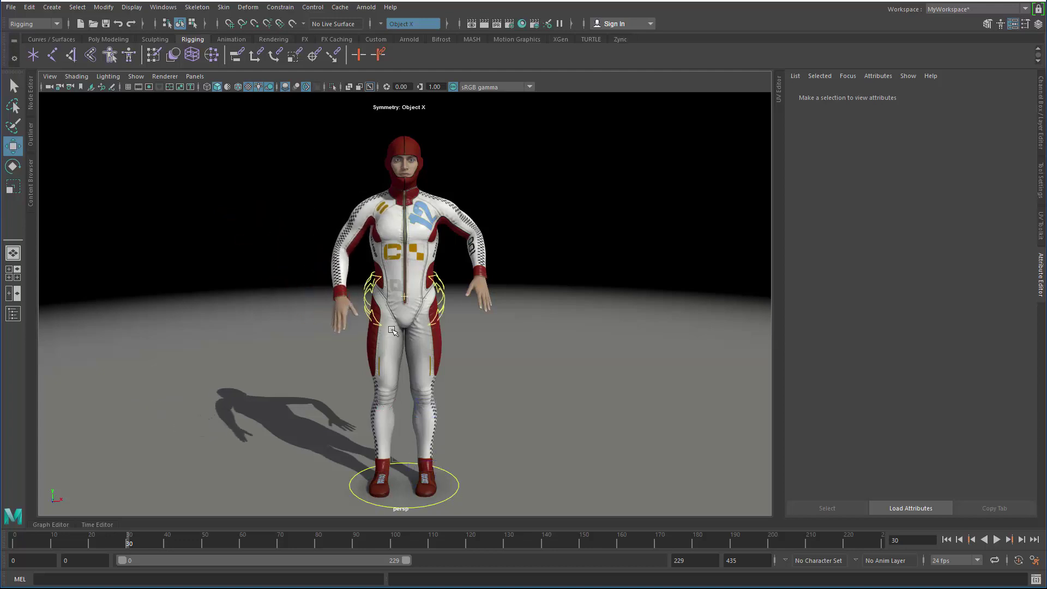
# Use the Move tool to lower the hips, lift the left foot outward off the ground, and shift the hips toward the standing leg.
pyautogui.moveTo(440, 319); pyautogui.dragTo(443, 340)
pyautogui.moveTo(437, 472); pyautogui.dragTo(489, 366)
pyautogui.moveTo(466, 428)
pyautogui.keyDown('alt'); pyautogui.mouseDown()
pyautogui.moveTo(482, 416)
pyautogui.moveTo(497, 433)
pyautogui.moveTo(474, 410)
pyautogui.mouseUp(); pyautogui.keyUp('alt')
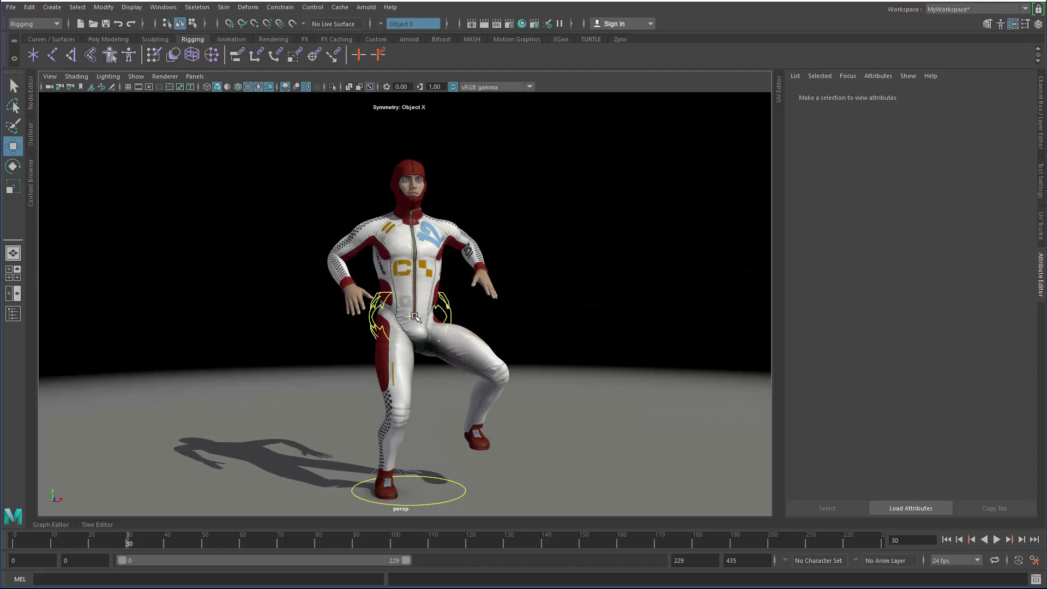
pyautogui.click(430, 309)
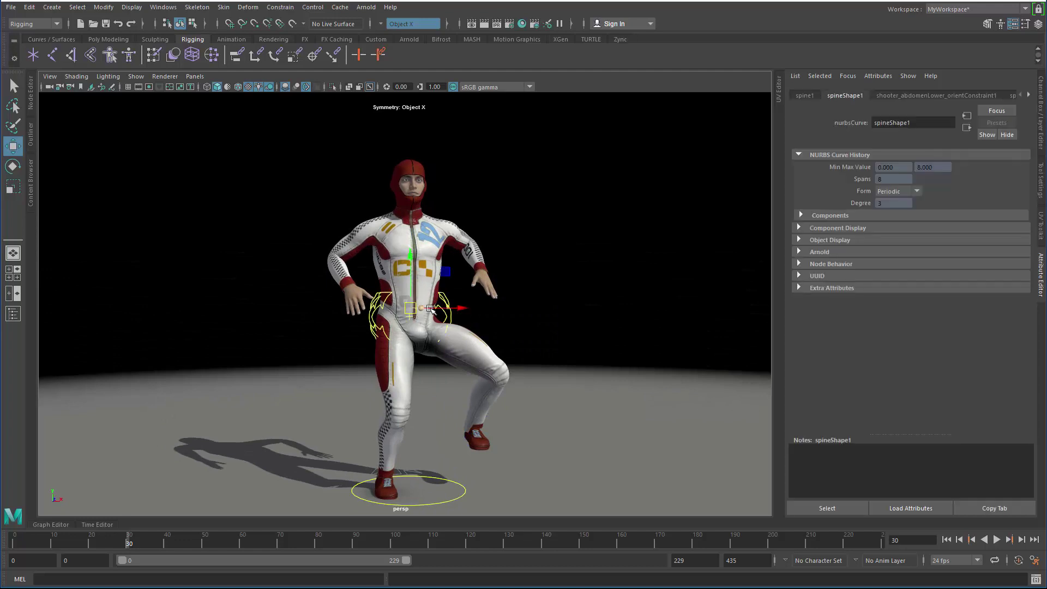
pyautogui.click(498, 323)
pyautogui.moveTo(452, 314); pyautogui.dragTo(427, 324)
# Try to reposition the left shoulder control with the Move tool, and undo the move.
pyautogui.scroll(4, 422, 321)
pyautogui.scroll(-2, 421, 322)
pyautogui.keyDown('alt'); pyautogui.moveTo(427, 324); pyautogui.dragTo(411, 386, button='middle'); pyautogui.keyUp('alt')
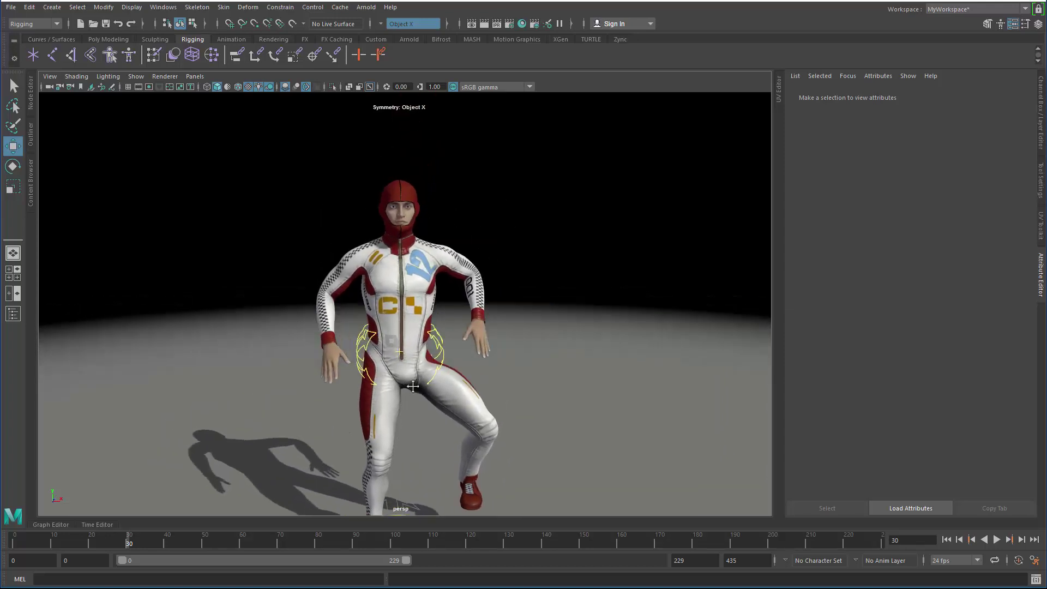
pyautogui.keyDown('alt'); pyautogui.moveTo(411, 386); pyautogui.dragTo(493, 376, button='right'); pyautogui.keyUp('alt')
pyautogui.keyDown('alt'); pyautogui.moveTo(493, 376); pyautogui.dragTo(480, 349); pyautogui.keyUp('alt')
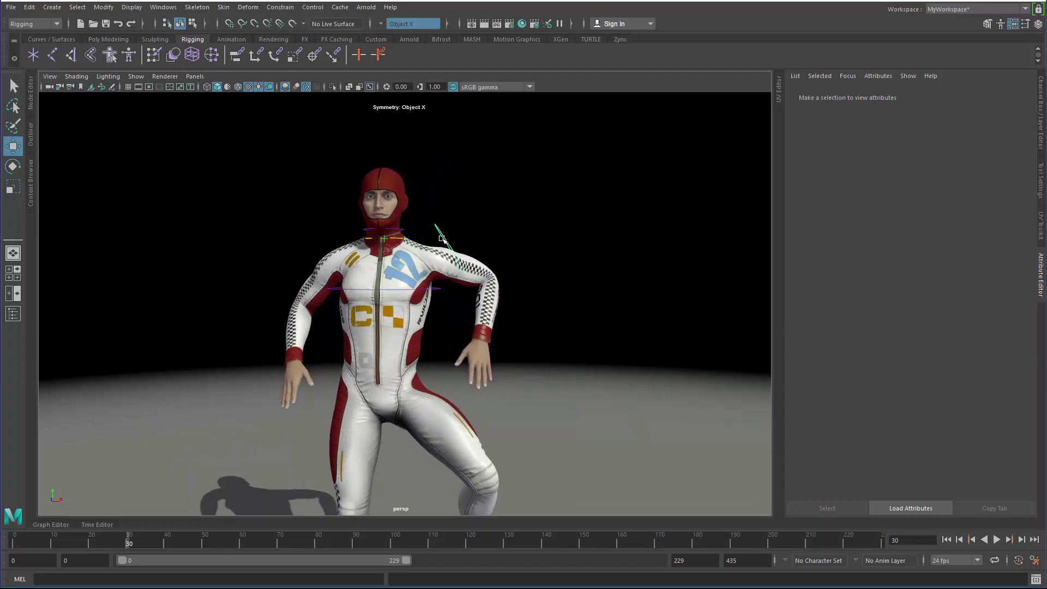
pyautogui.moveTo(448, 255)
pyautogui.mouseDown()
pyautogui.moveTo(423, 237)
pyautogui.moveTo(433, 247)
pyautogui.mouseUp()
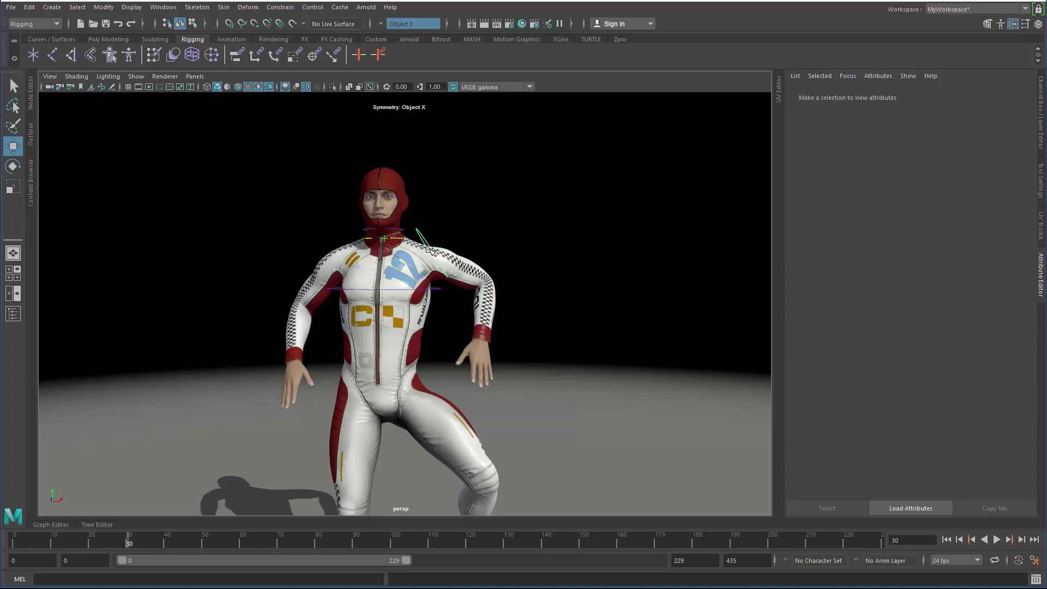
pyautogui.hotkey('ctrl', 'z')
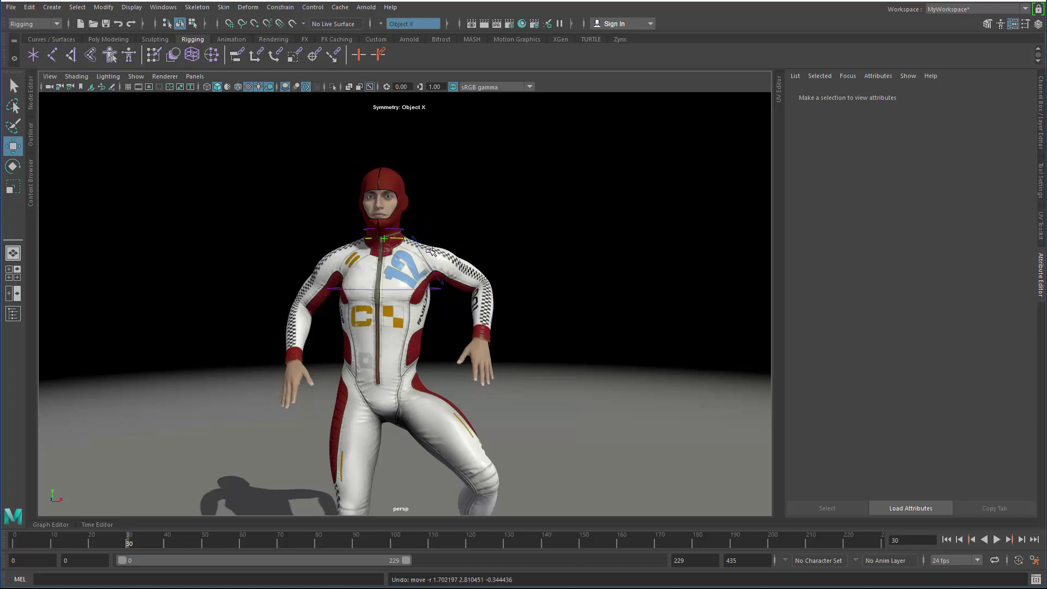
# Use the Rotate tool on the torso control to lean the character's upper body sideways toward the raised leg.
pyautogui.press('e')
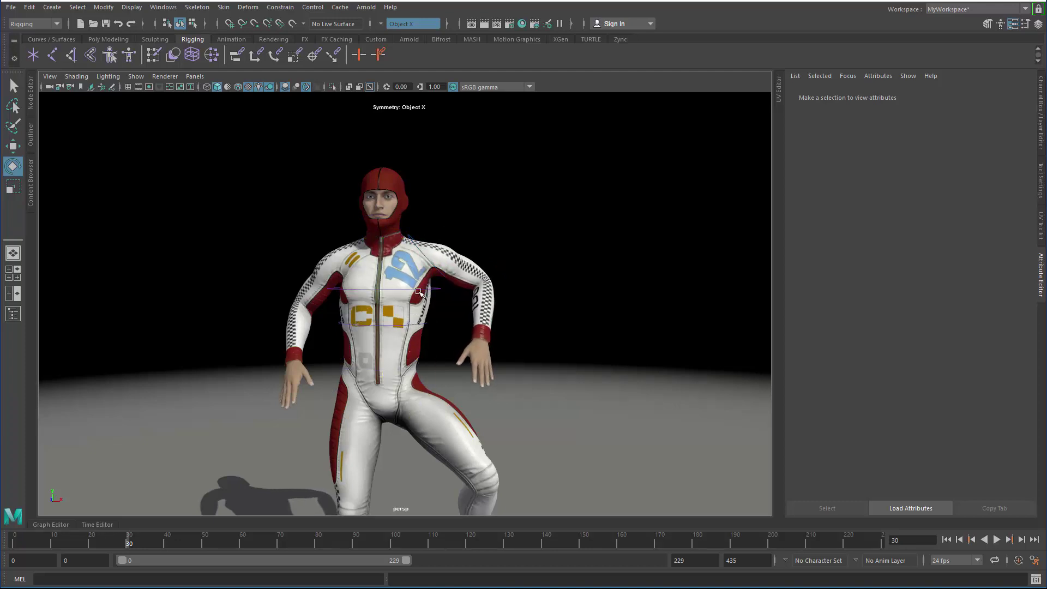
pyautogui.moveTo(402, 289)
pyautogui.mouseDown()
pyautogui.moveTo(386, 290)
pyautogui.moveTo(408, 291)
pyautogui.mouseUp()
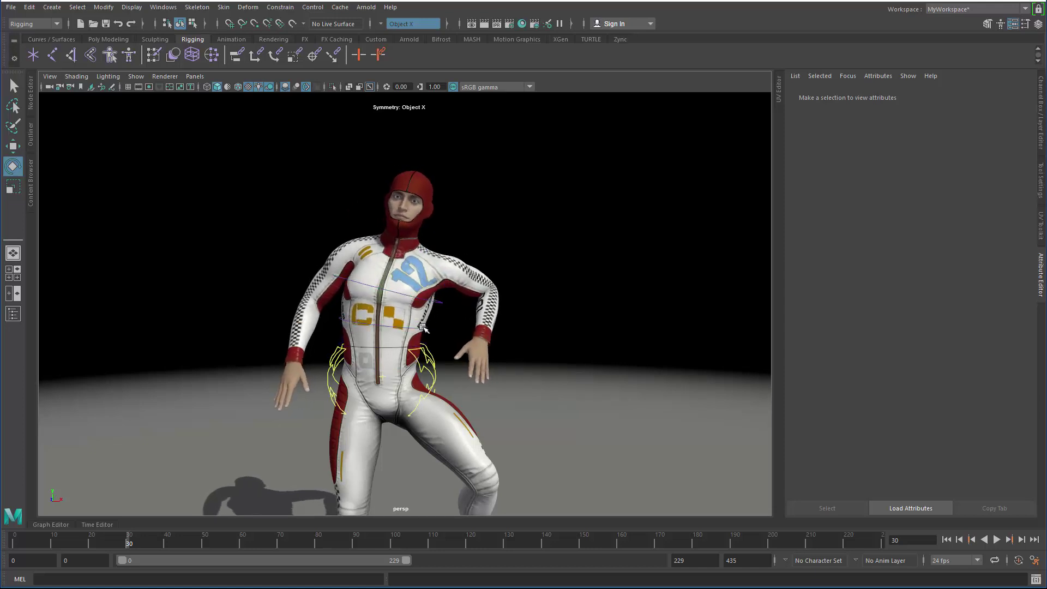
pyautogui.scroll(-3, 437, 316)
pyautogui.keyDown('alt'); pyautogui.moveTo(439, 316); pyautogui.dragTo(439, 287, button='middle'); pyautogui.keyUp('alt')
pyautogui.scroll(-3, 360, 269)
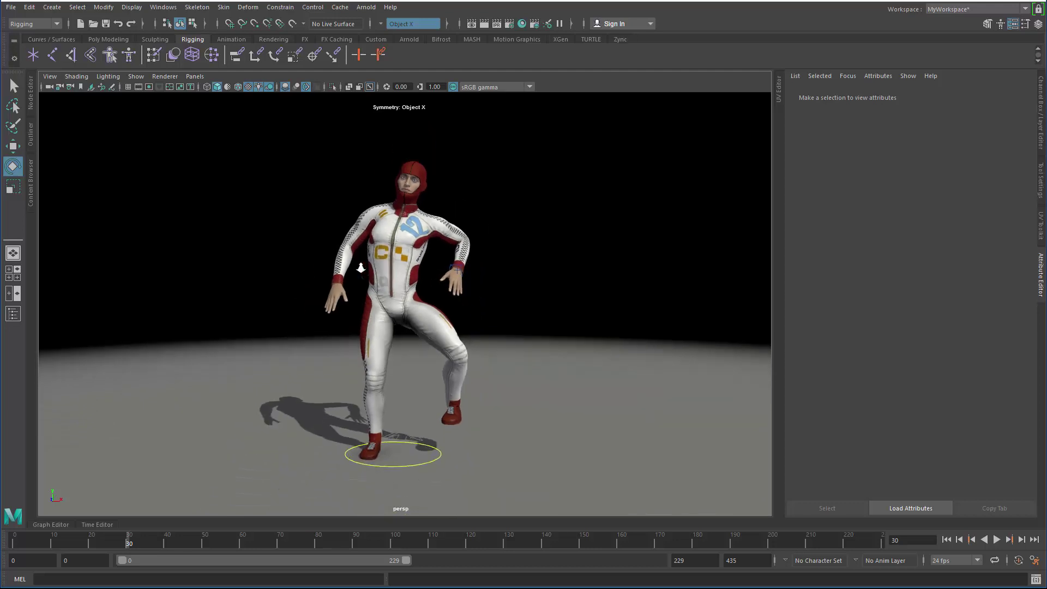